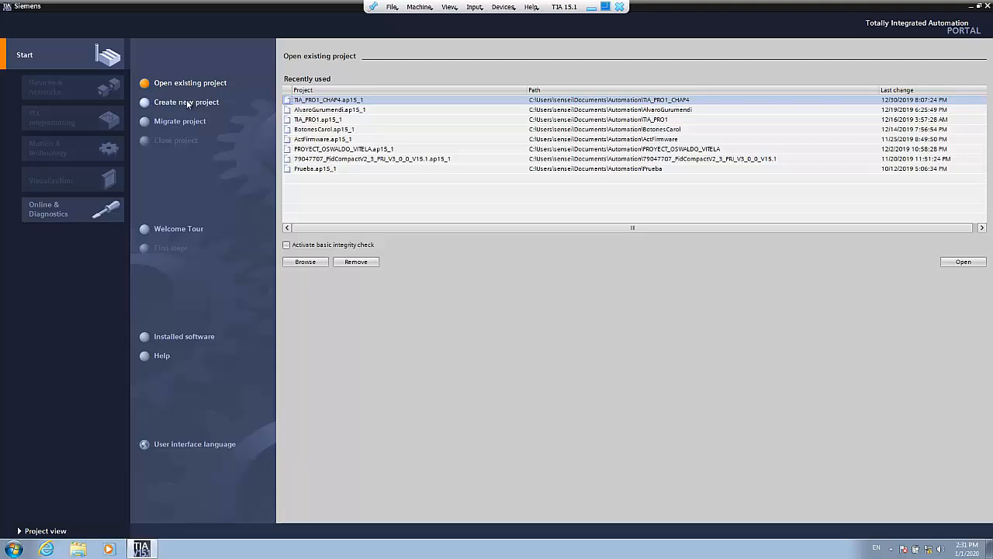
- Create a new project named Test_Project in the default Automation folder
left_click(185, 104)
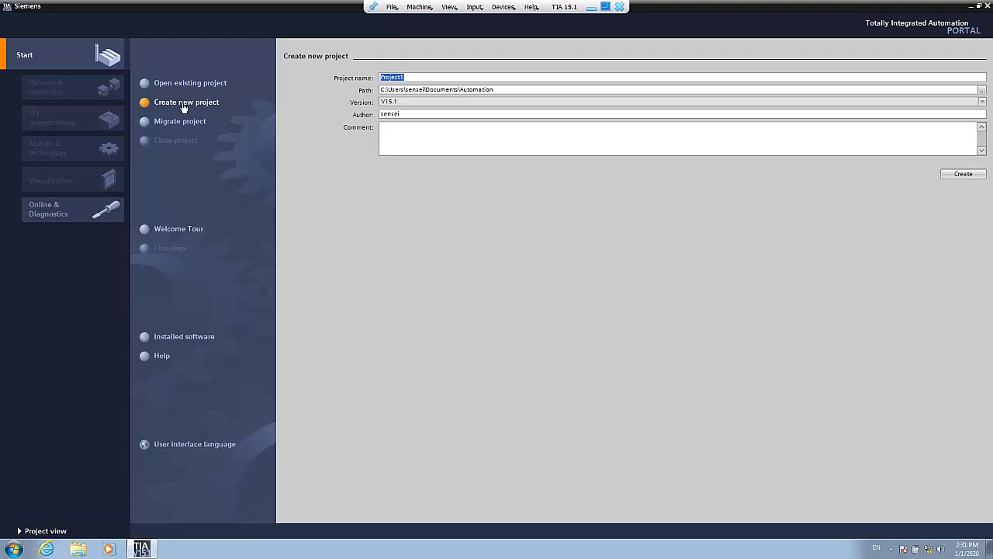
type("Test_Project")
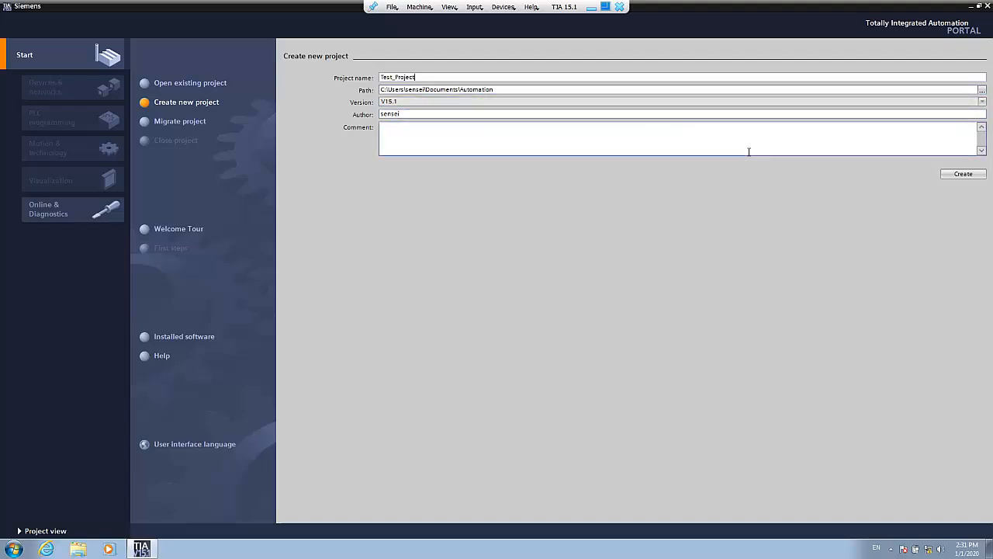
left_click(961, 175)
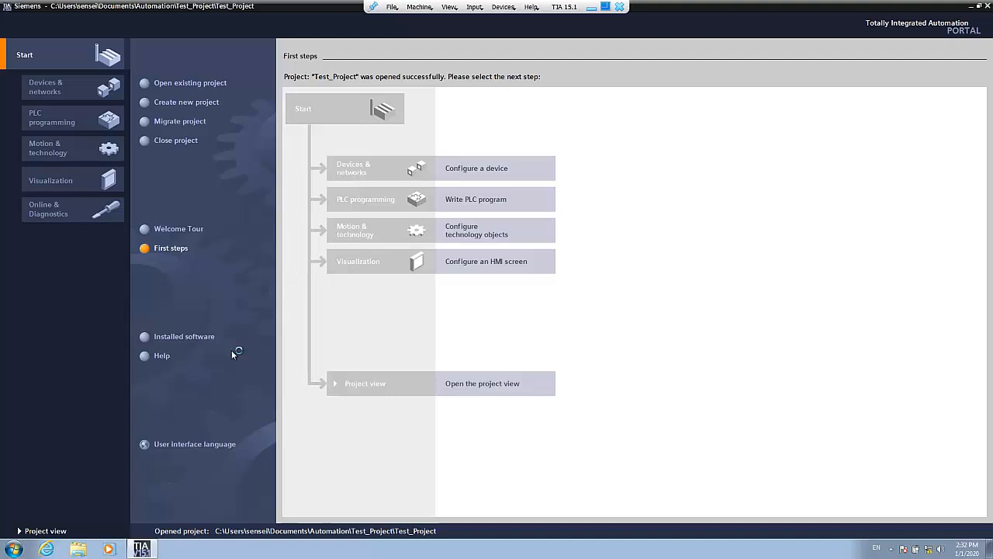
- Examine the files and folders of Test_Project under Documents\Automation in Windows Explorer, and return to TIA Portal
left_click(80, 549)
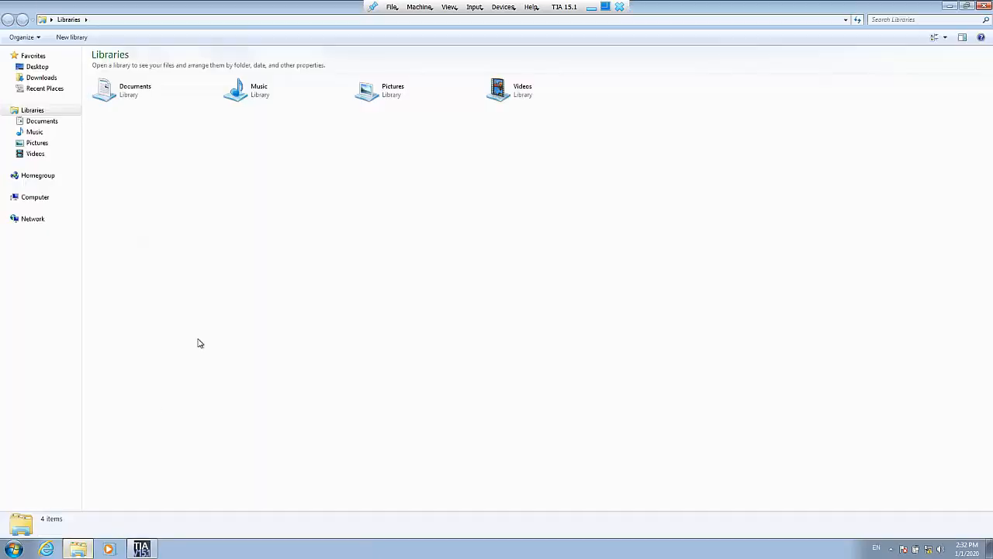
left_click(48, 124)
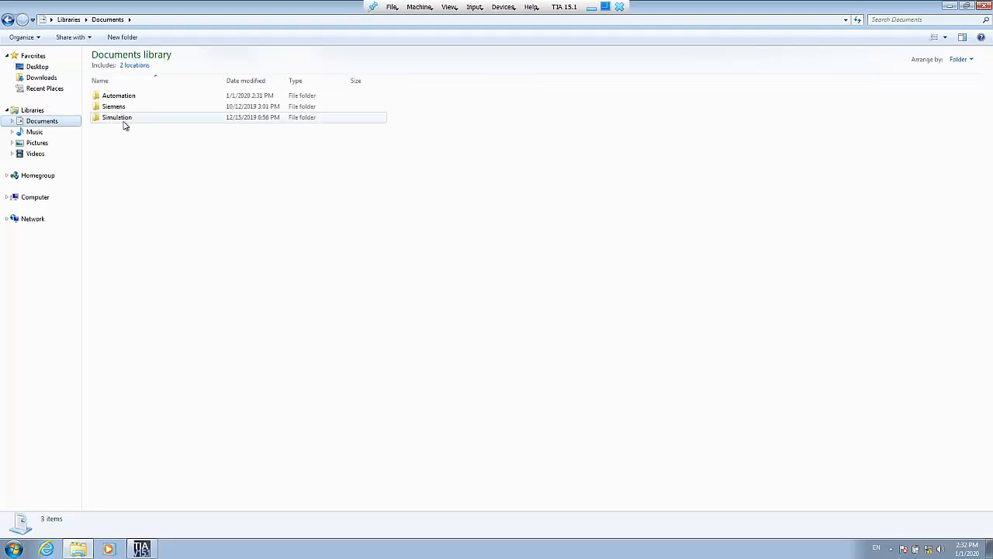
double_click(177, 97)
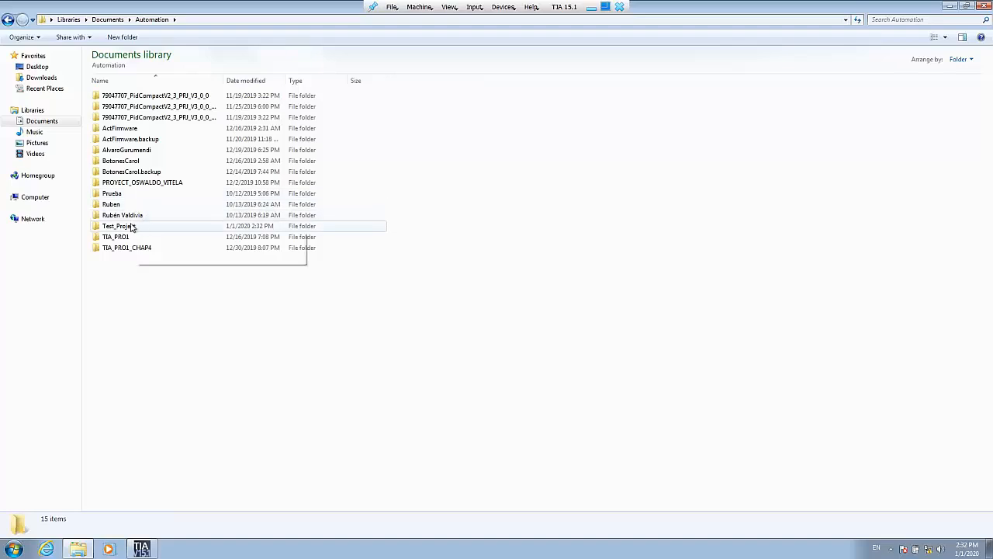
double_click(119, 226)
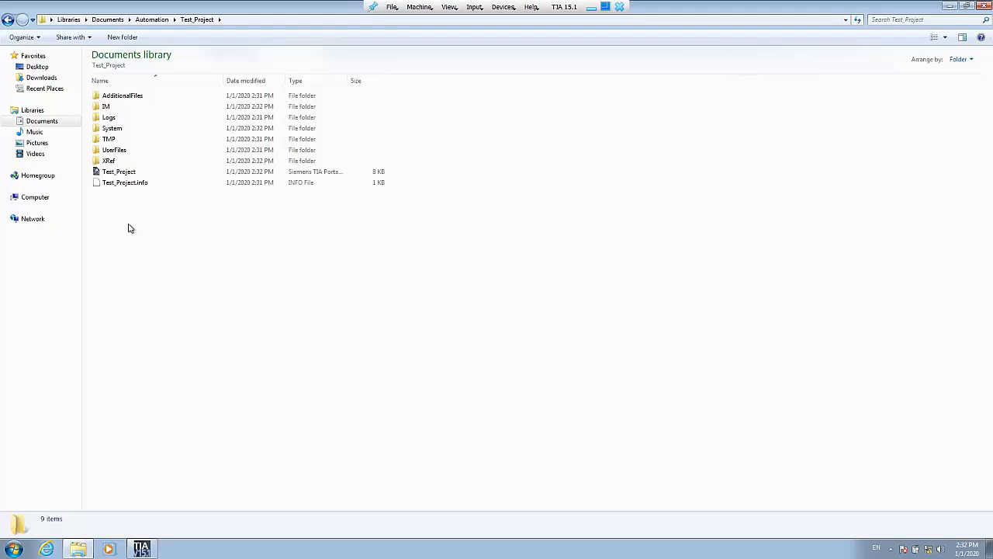
left_click(128, 174)
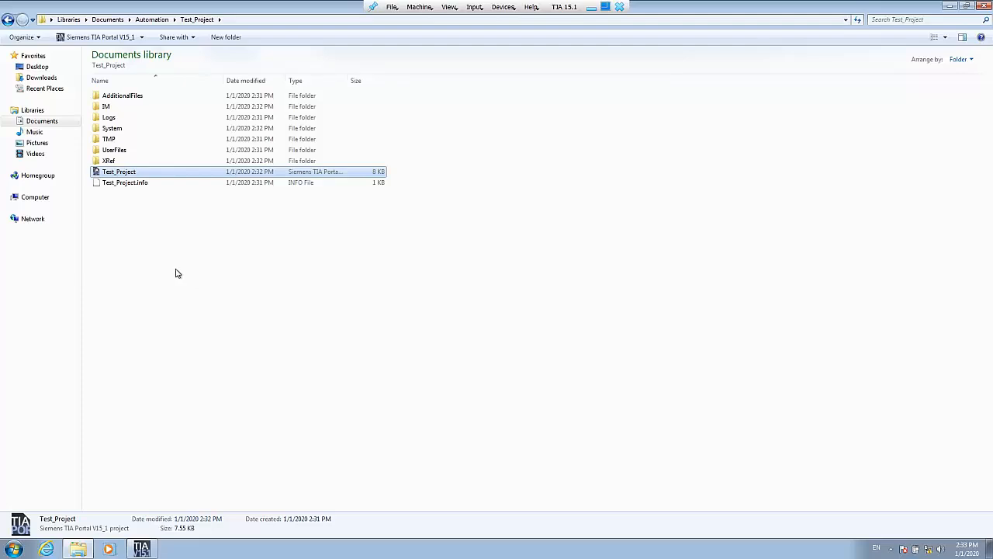
left_click_drag(169, 269, 138, 96)
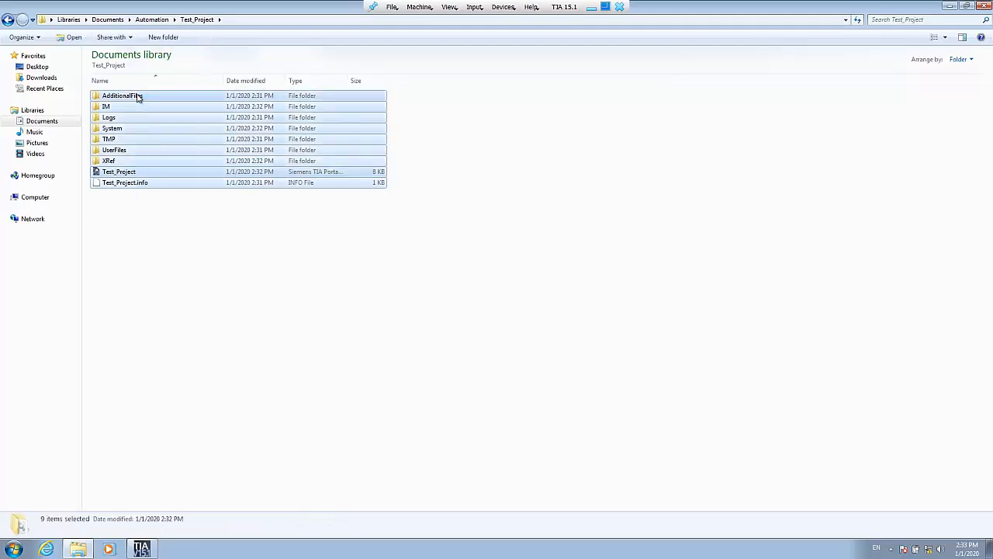
left_click(145, 236)
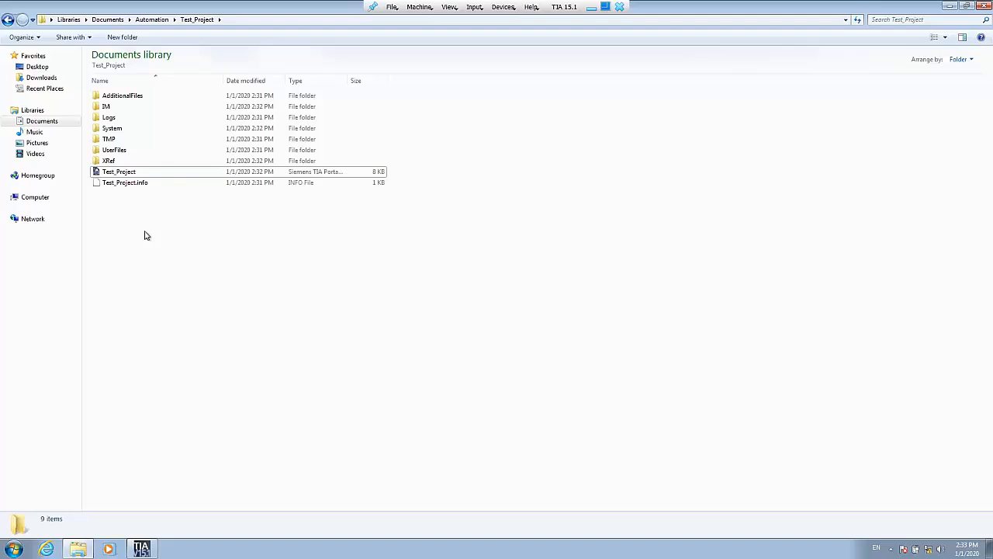
left_click(8, 19)
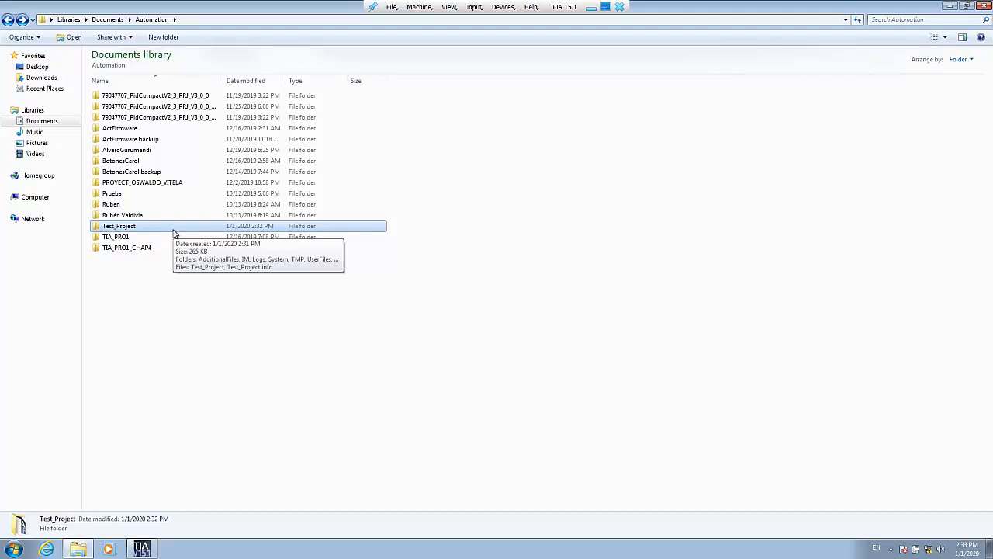
left_click(144, 550)
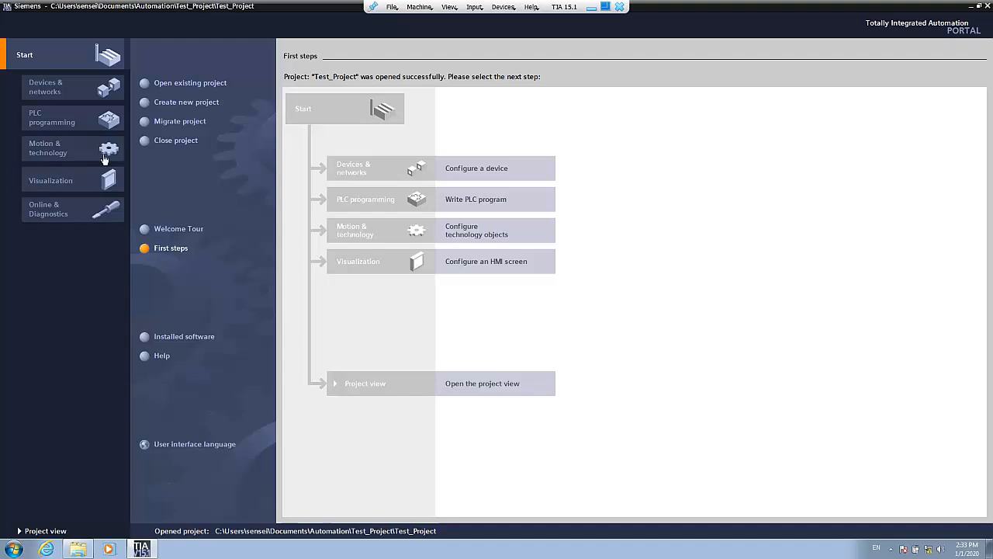
- Start adding a new device under Devices & networks and list the SIMATIC S7-1200 CPU models
left_click(59, 100)
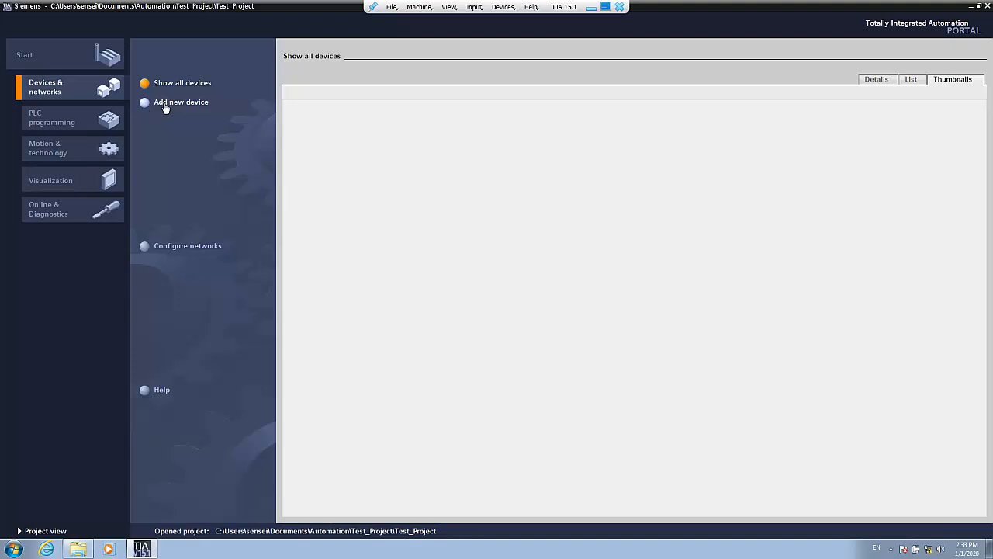
left_click(165, 107)
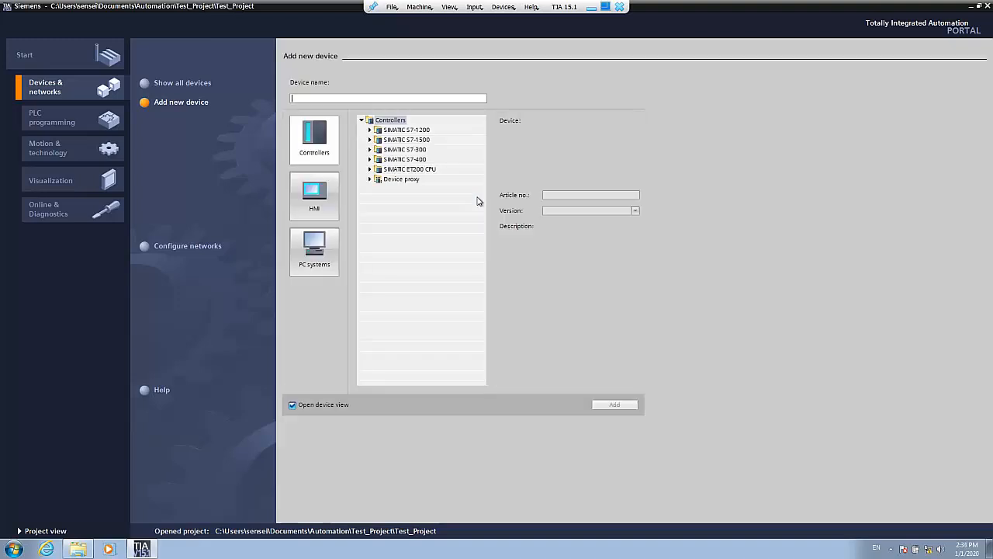
left_click(370, 131)
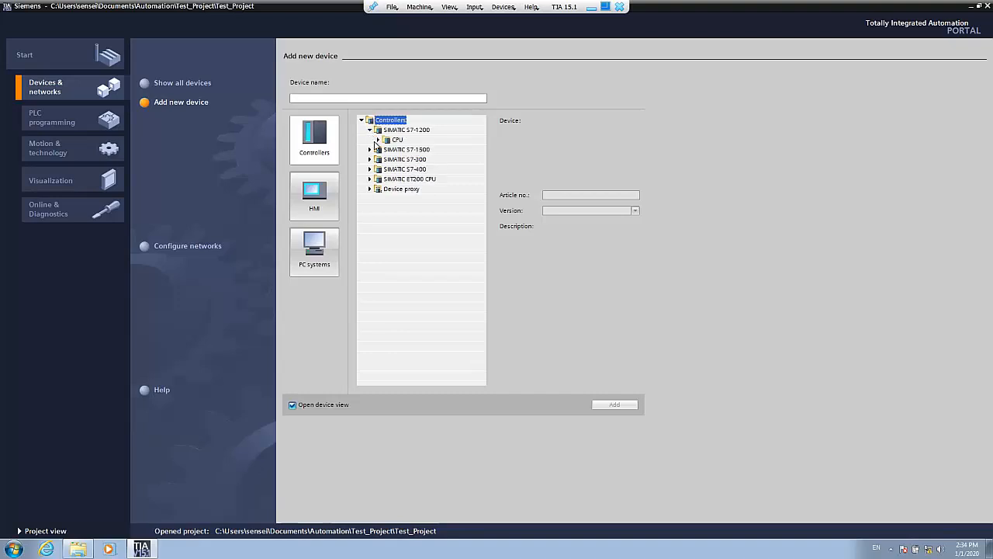
left_click(379, 139)
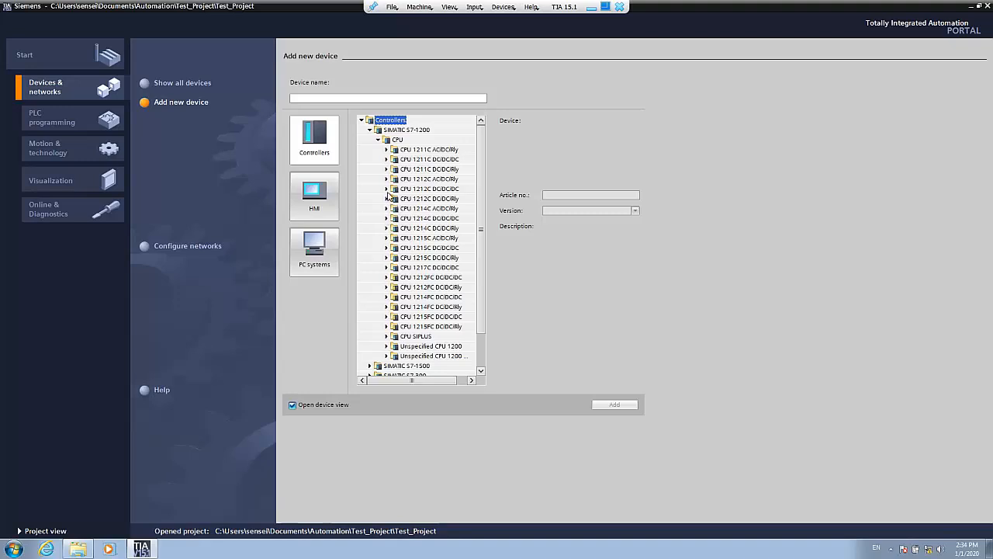
- Compare the versions and descriptions of the CPU 1212C AC/DC/Rly article numbers, and collapse that model again
left_click(387, 180)
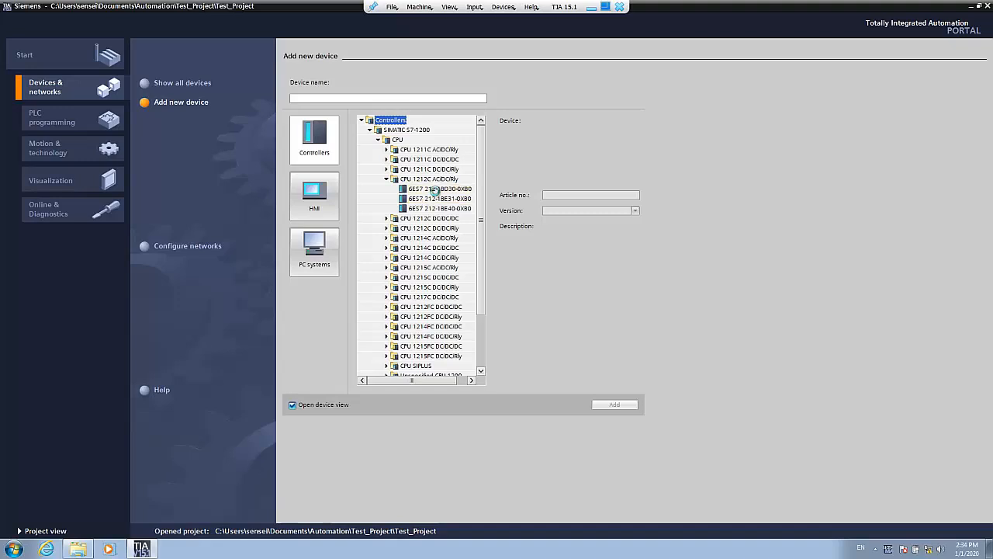
left_click(436, 190)
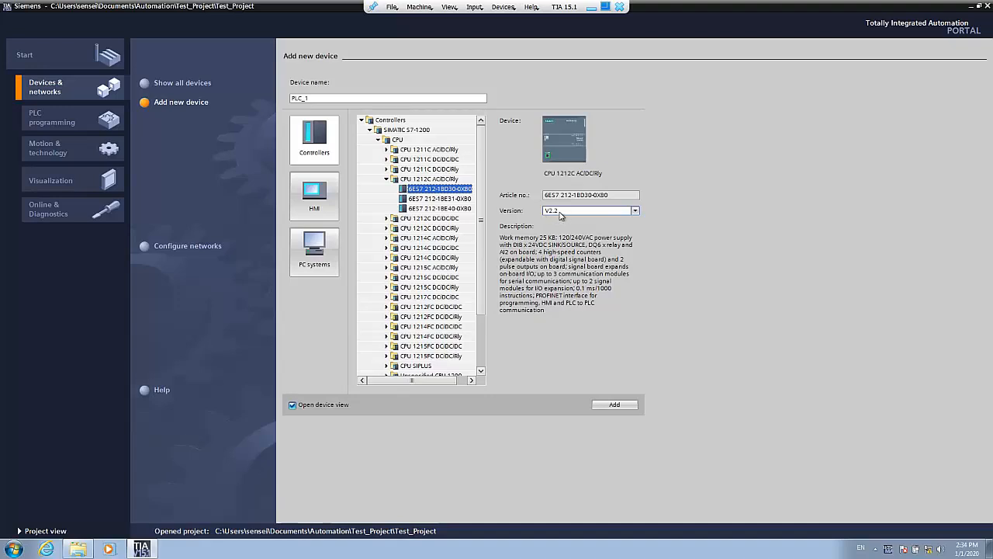
left_click(458, 199)
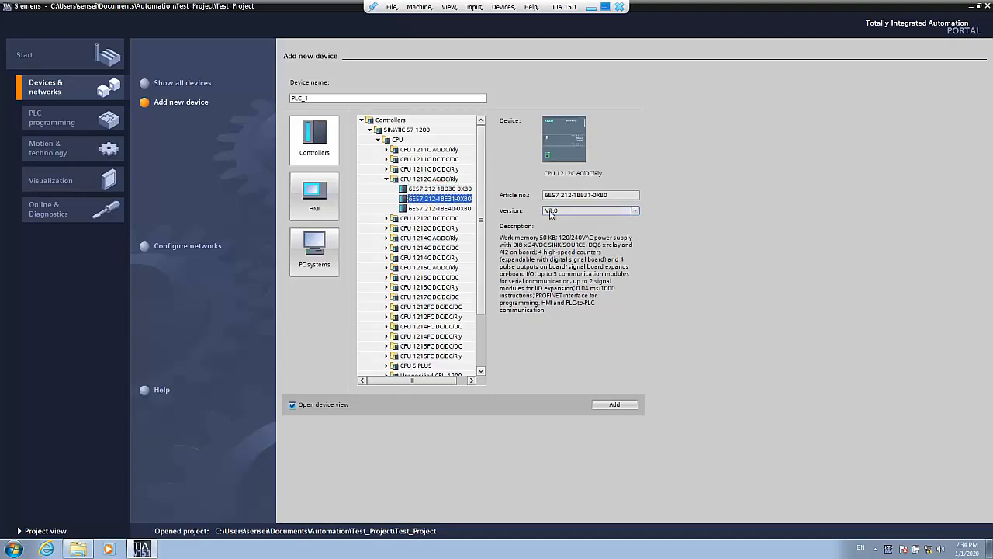
left_click(441, 209)
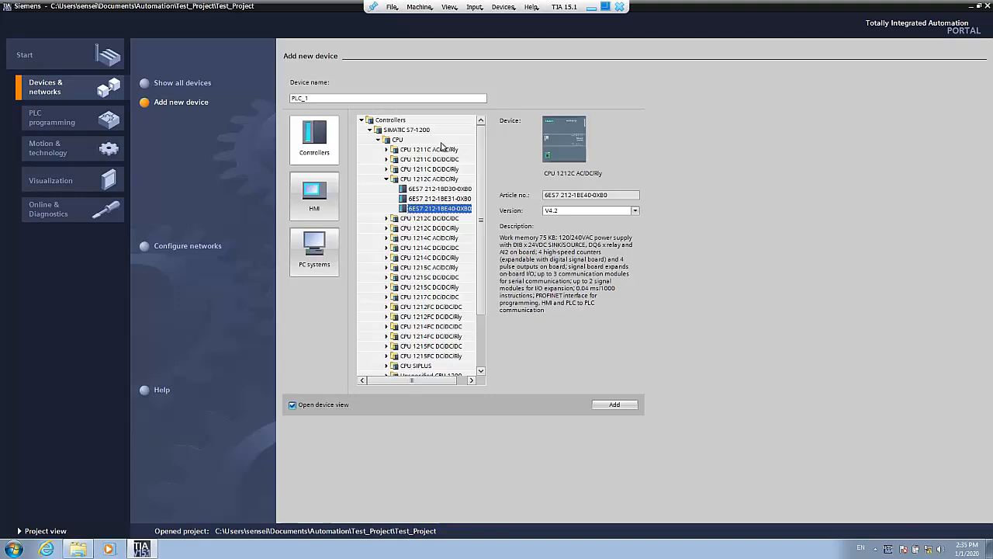
left_click(386, 179)
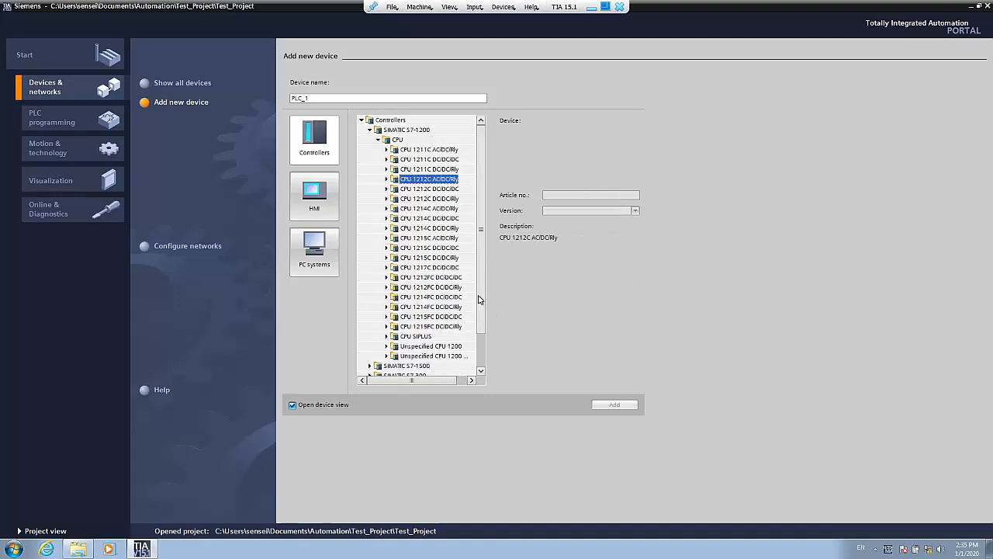
- Add the Unspecified CPU 1200 (6ES7 2XX-XXXXX-XXXX), version V4.2, as PLC_1 and open its device view
left_click_drag(478, 299, 479, 331)
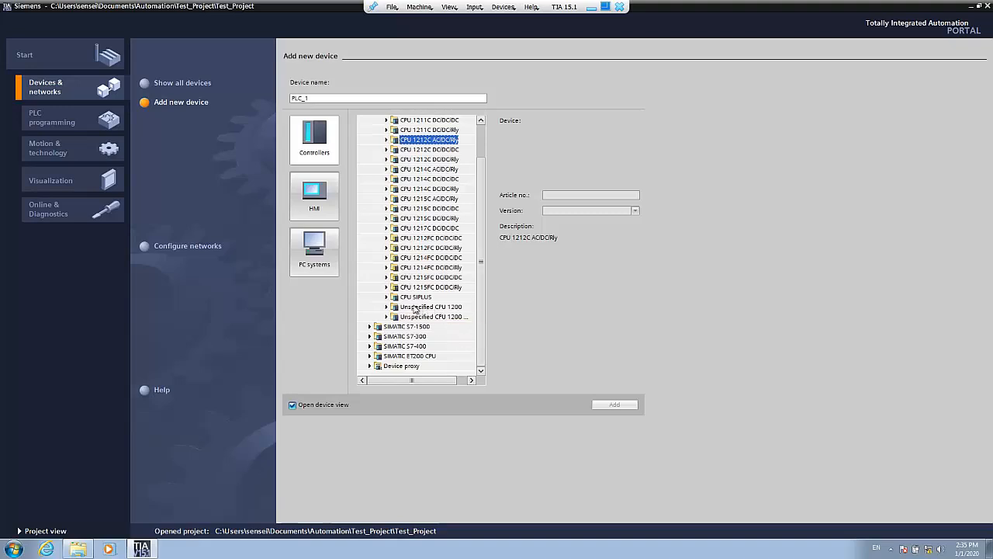
left_click(387, 307)
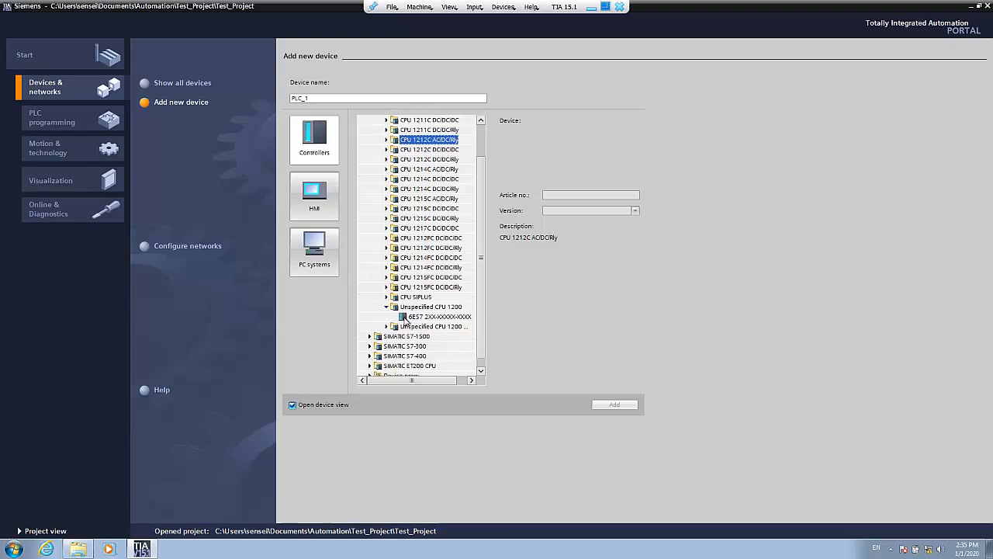
left_click(404, 318)
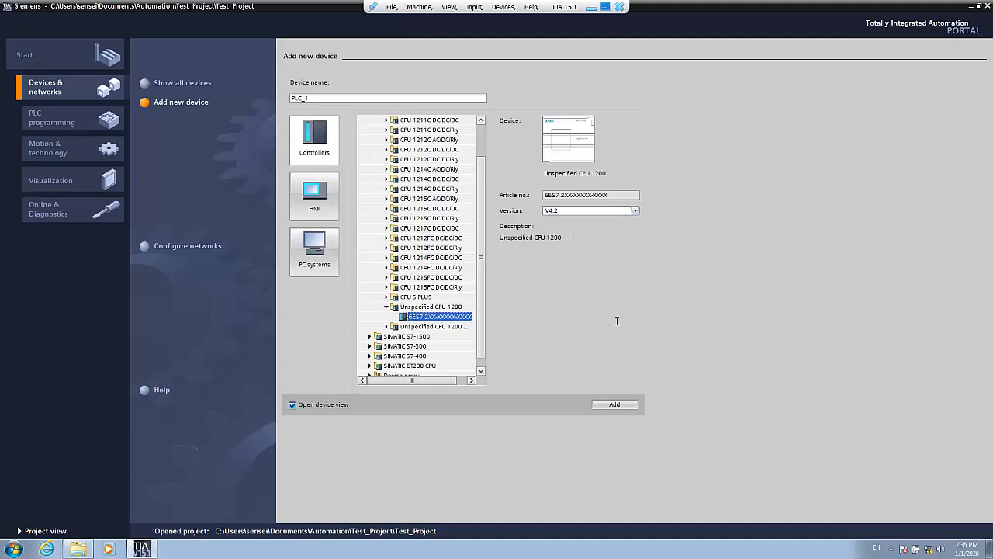
left_click(615, 405)
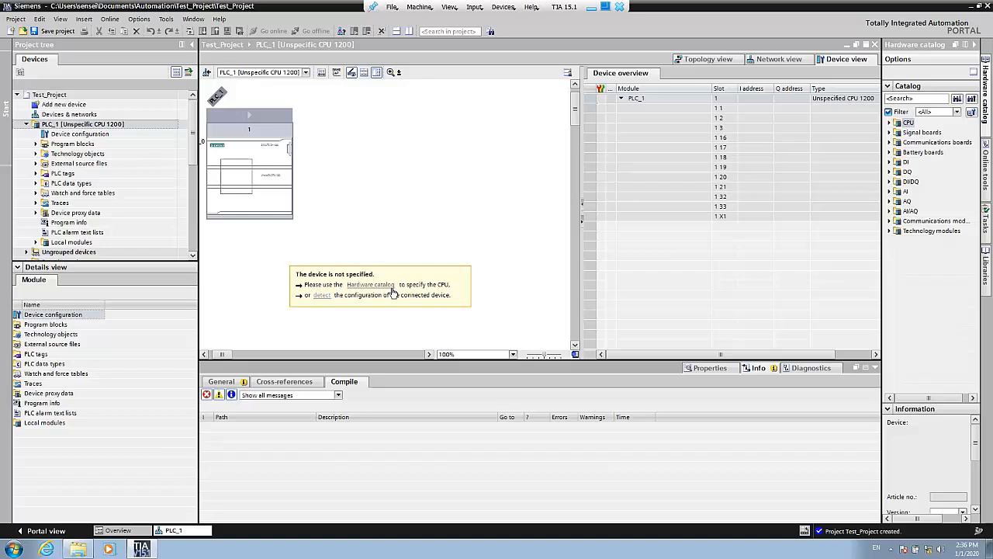
- Search for the connected PLC over the PN/IE interface and detect its hardware configuration for PLC_1
left_click(323, 297)
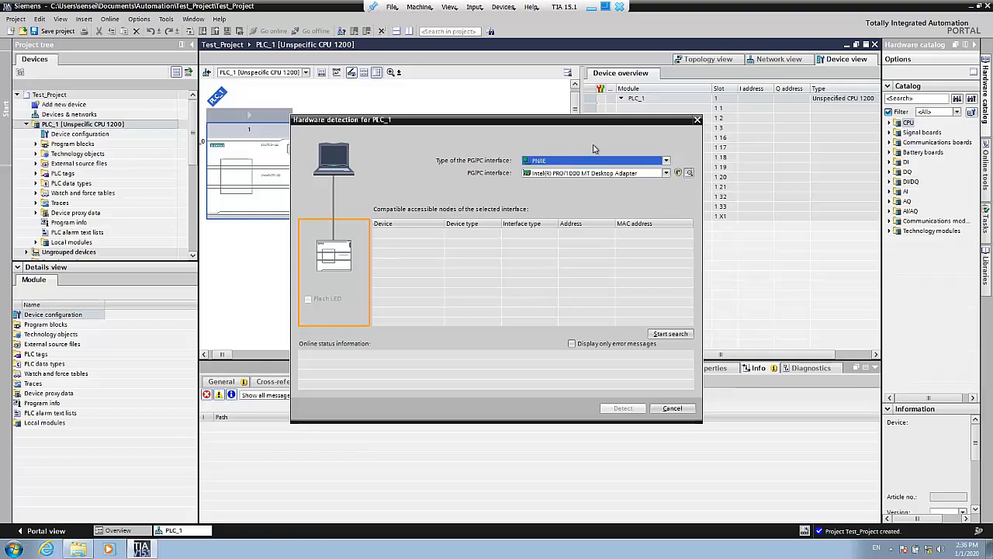
left_click(669, 334)
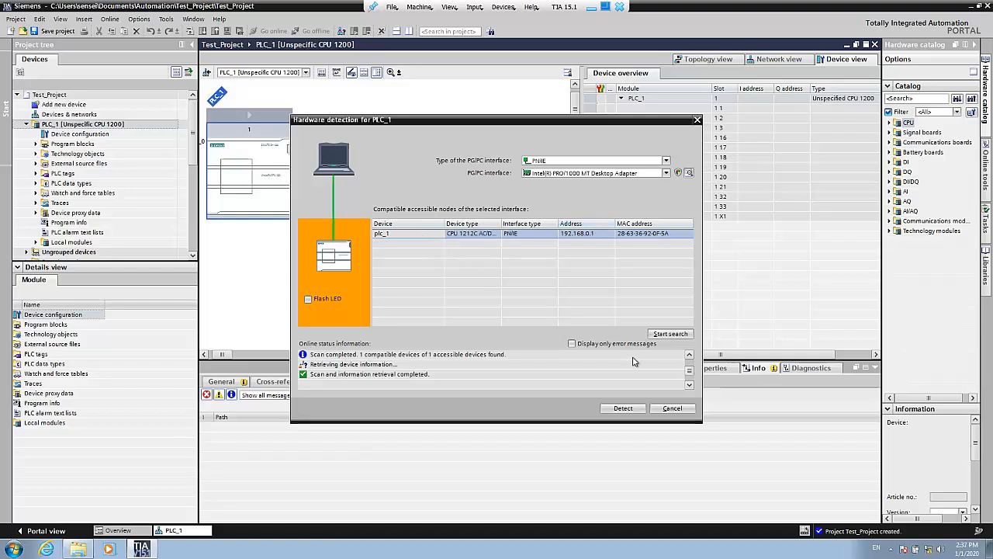
left_click(625, 409)
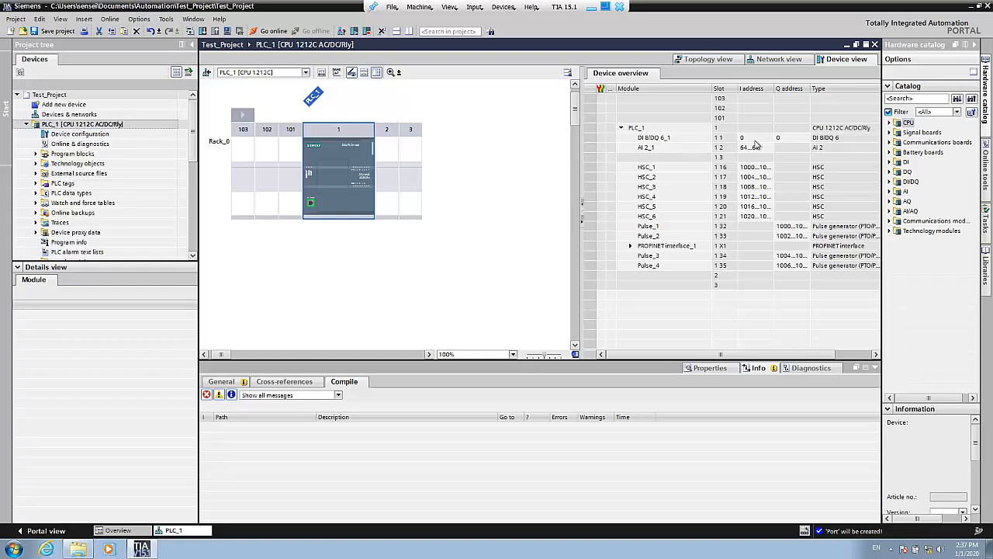
- Examine the I/O addresses of PLC_1's onboard DI 8/DQ 6 module in the device overview
right_click(698, 139)
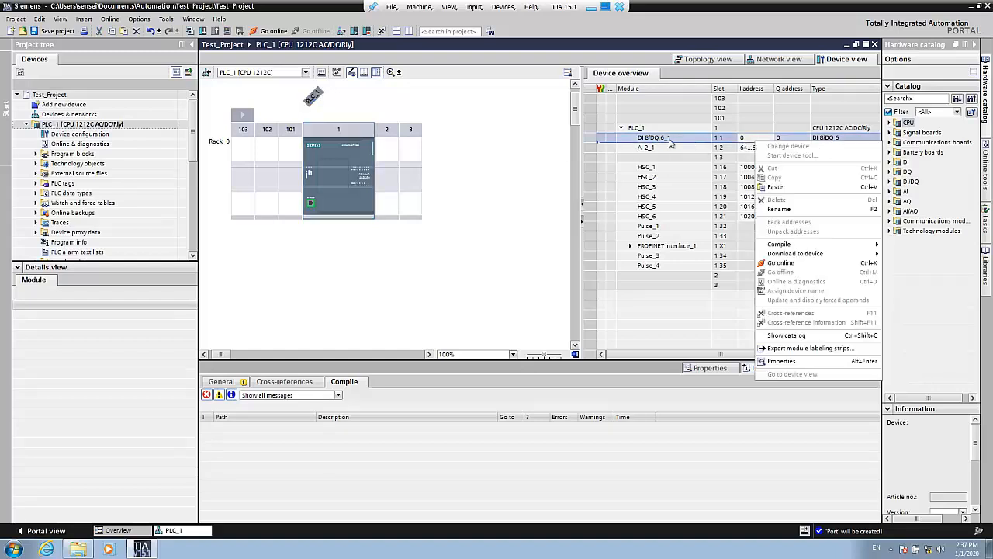
left_click(470, 168)
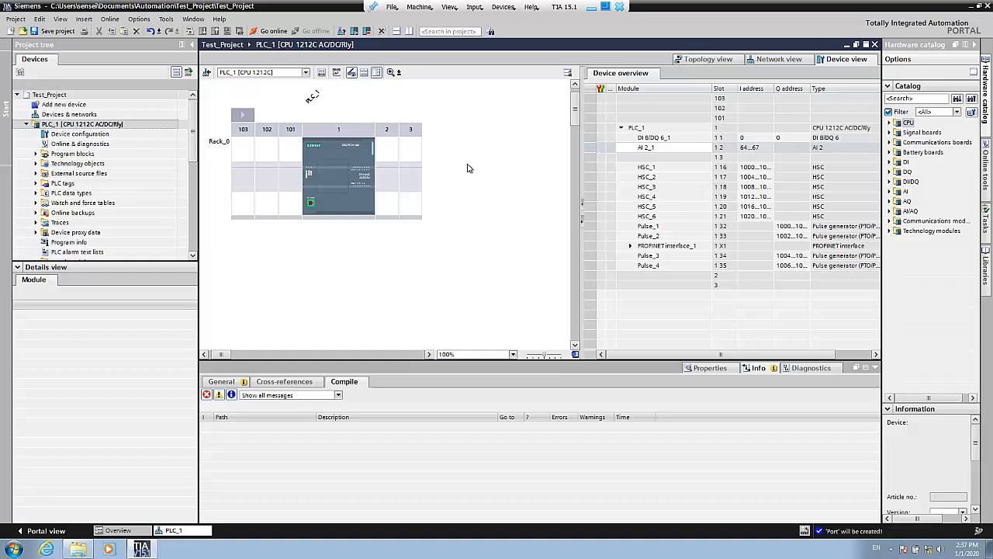
- Review in the Portal view how an Unspecified CPU 1200 is chosen for a new device, and return to PLC_1's device view
left_click(48, 527)
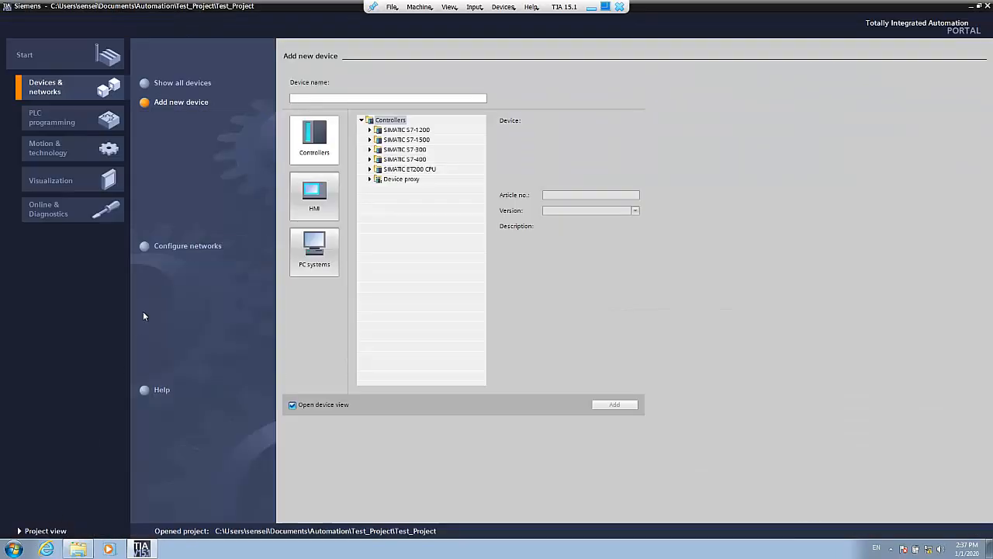
left_click(77, 64)
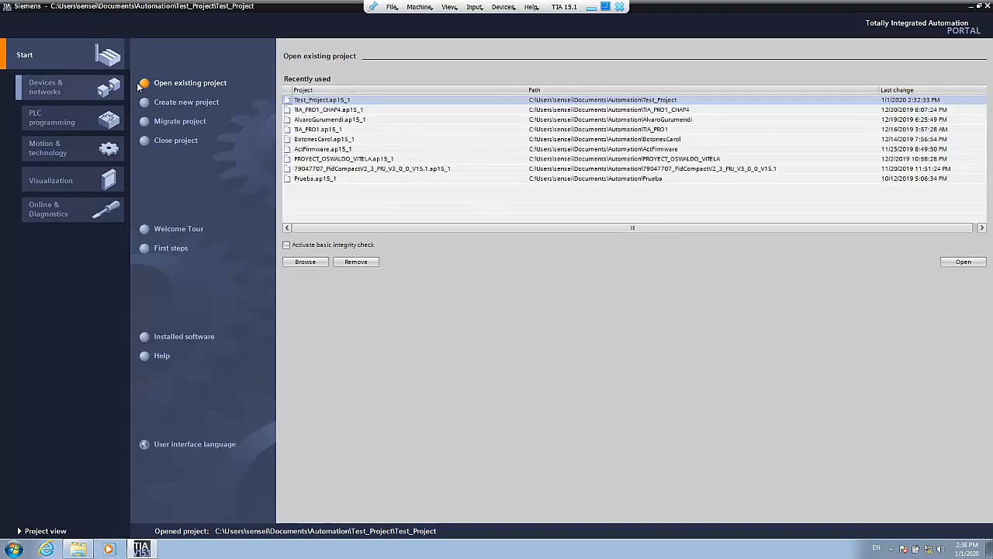
left_click(49, 91)
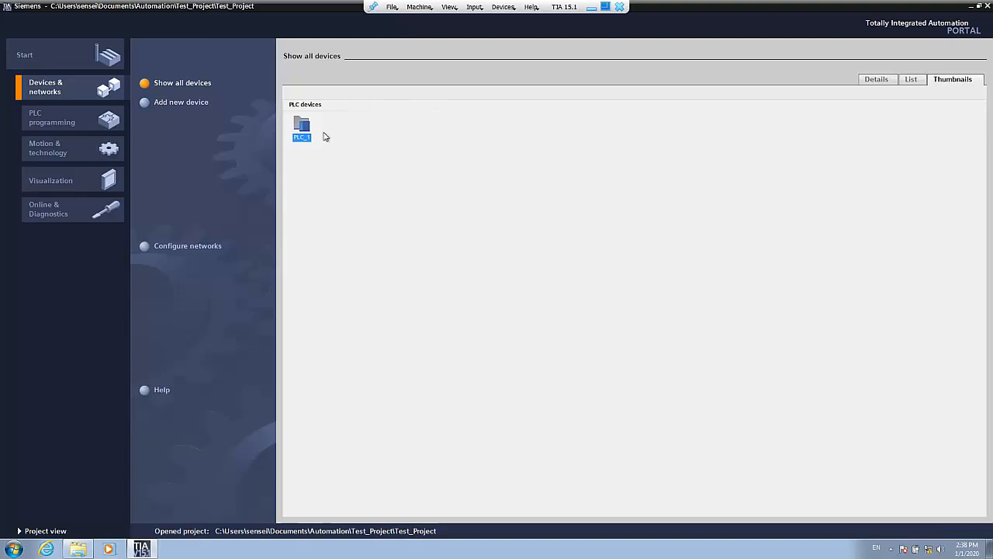
left_click(174, 102)
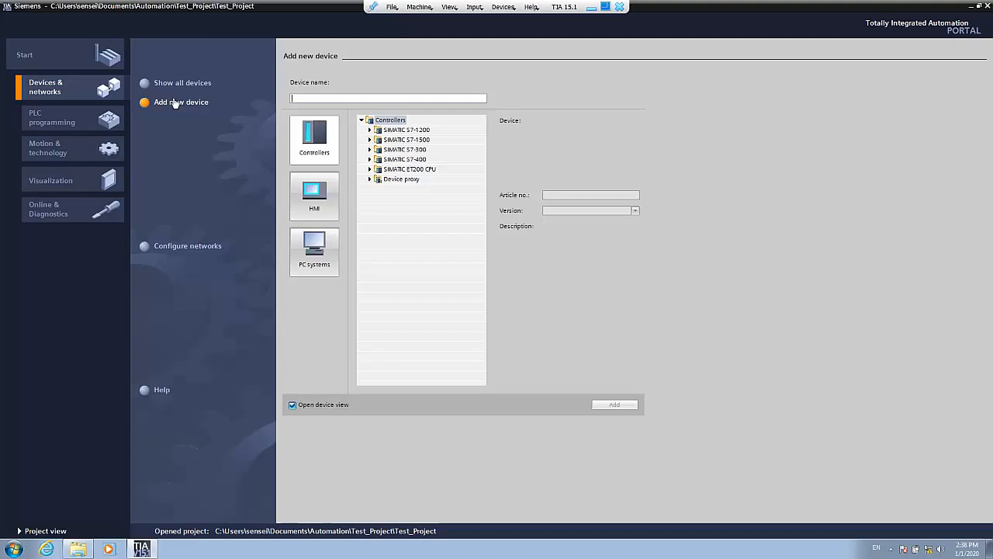
left_click(372, 133)
left_click(371, 130)
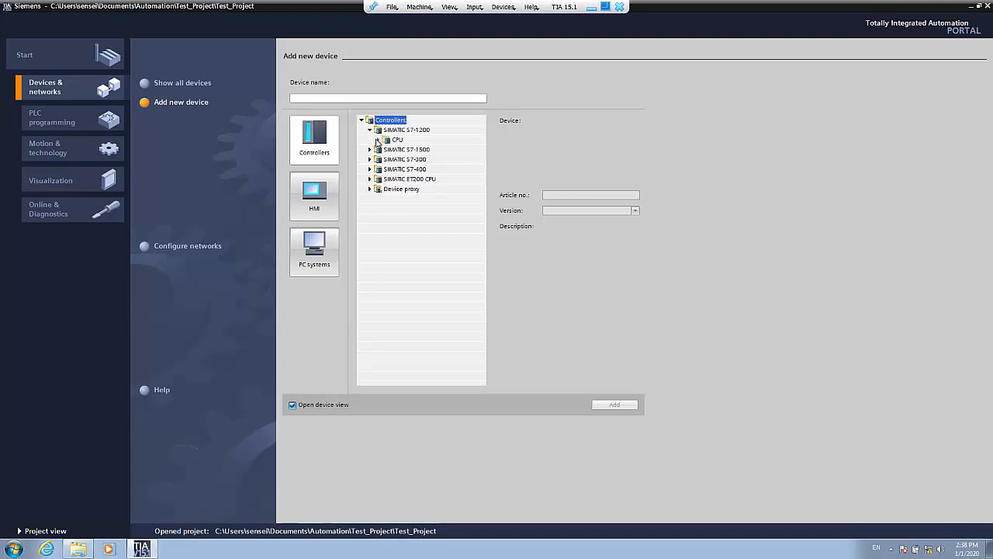
left_click(379, 141)
left_click(387, 346)
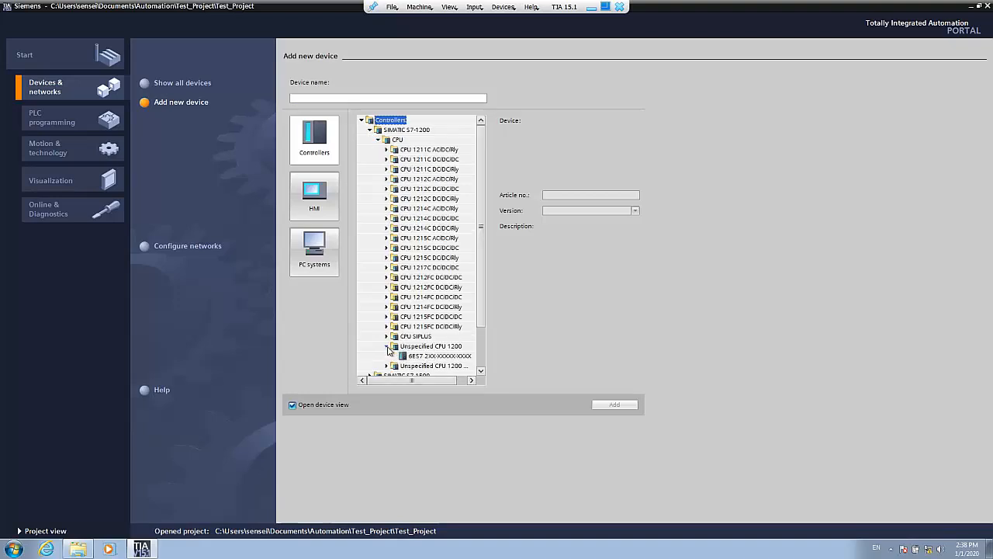
left_click(404, 356)
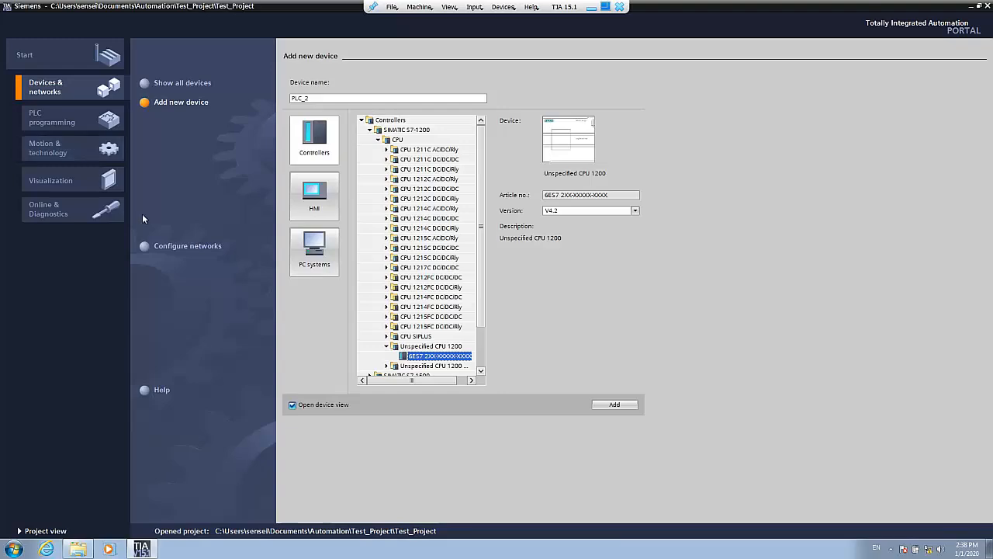
left_click(47, 530)
left_click(317, 161)
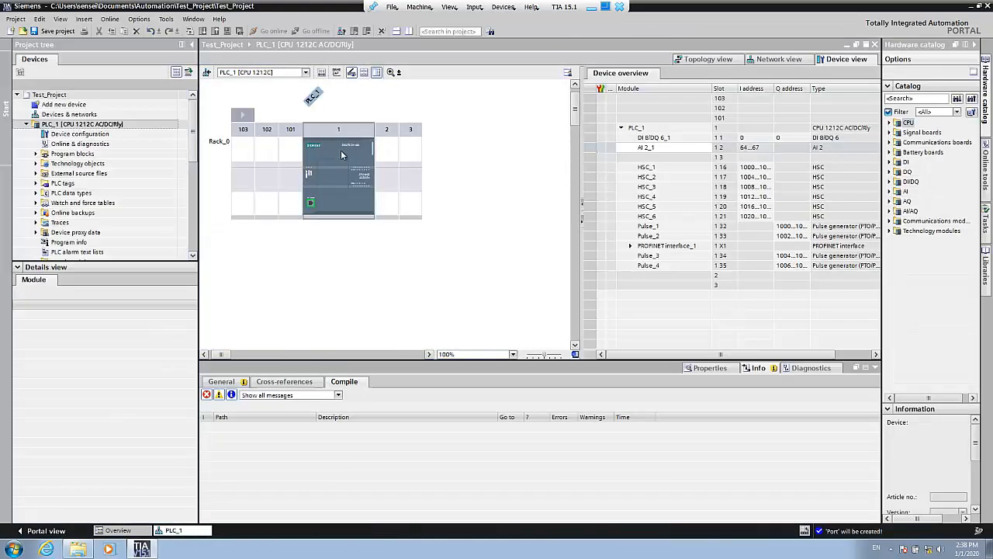